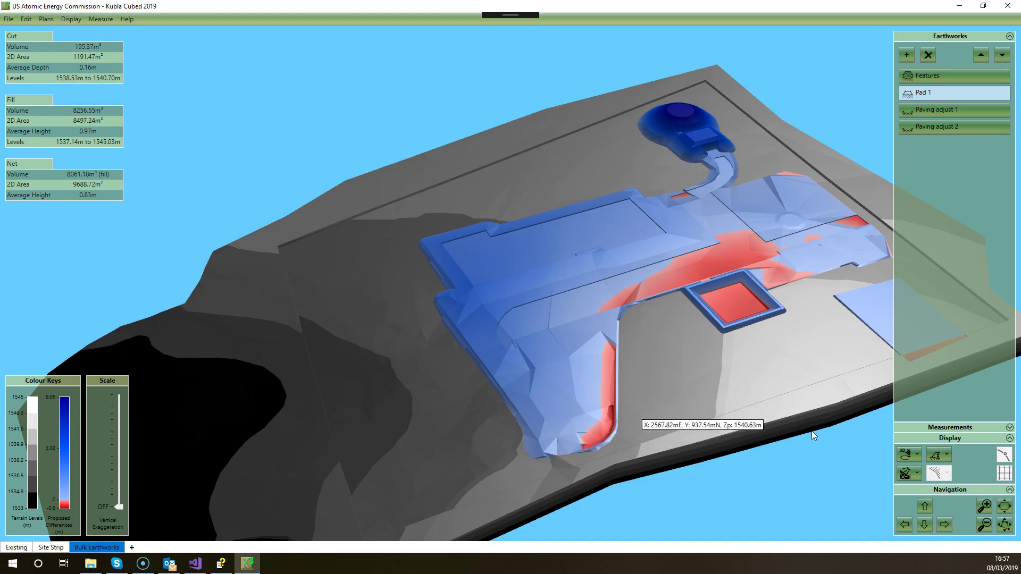
# - Start a new Volume Region measurement from the Measurements + list
pyautogui.click(925, 427)
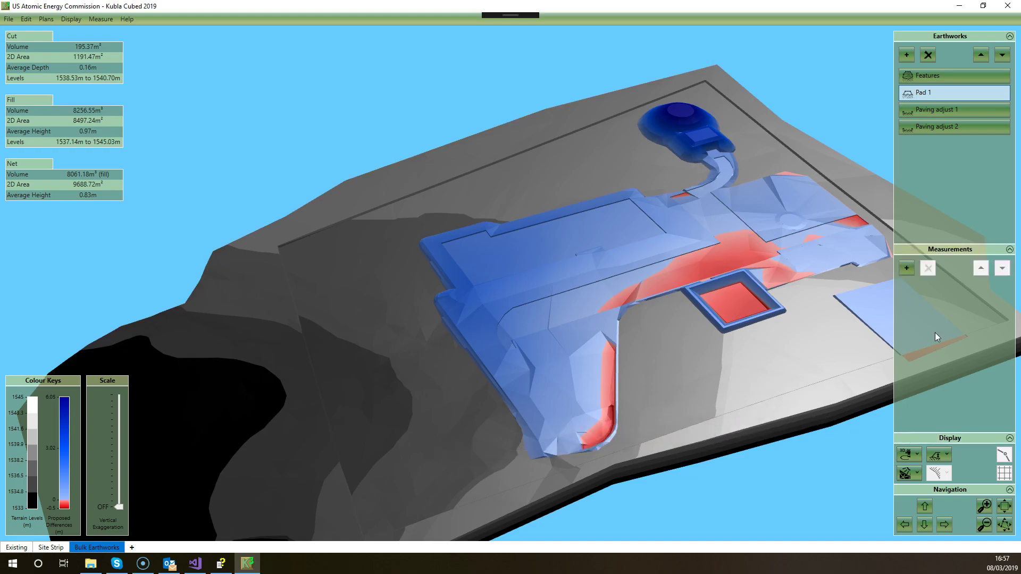
pyautogui.click(906, 269)
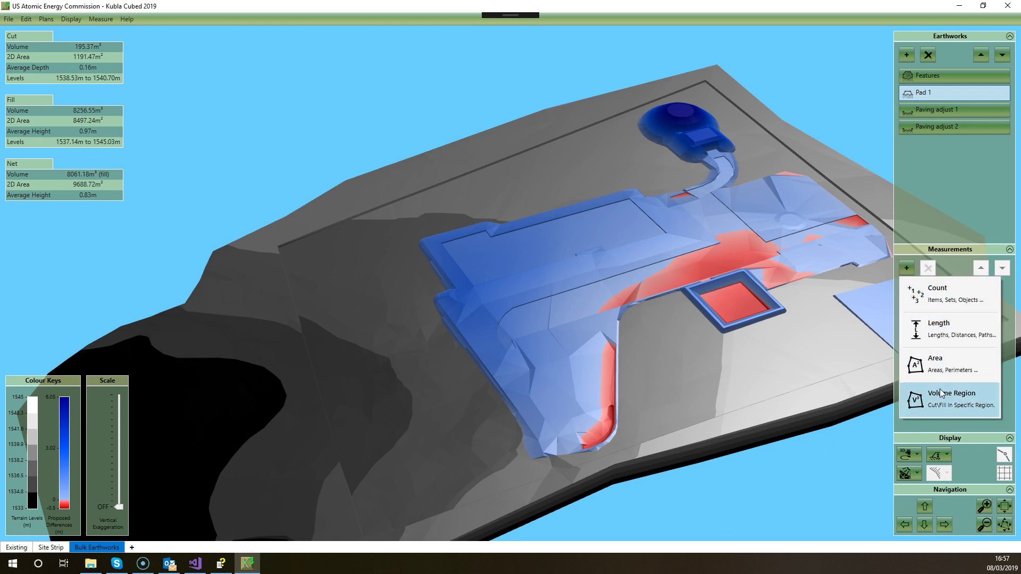
pyautogui.click(941, 395)
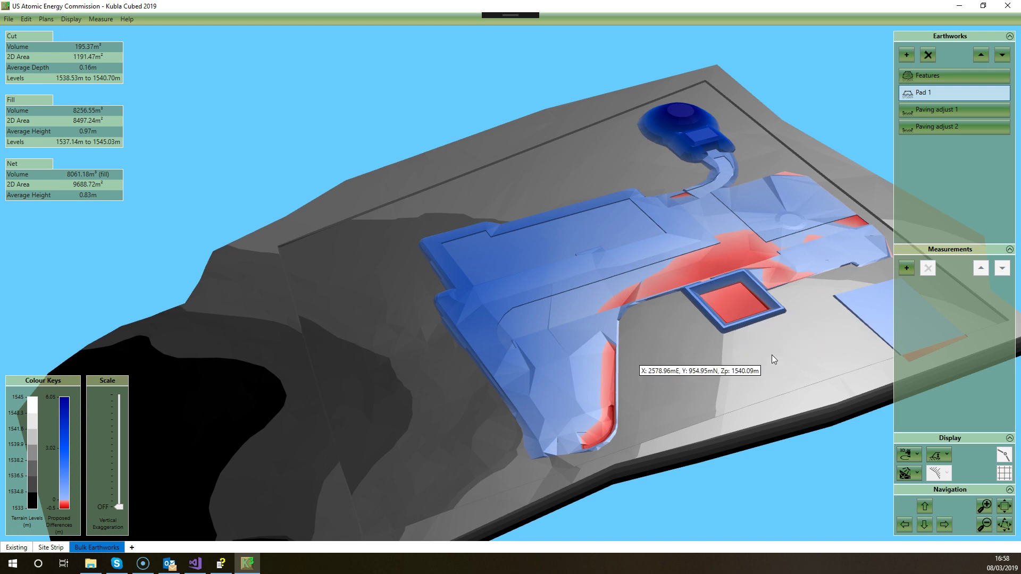
# - Switch the display to Design View and centre the plan on the earthworks
pyautogui.click(909, 455)
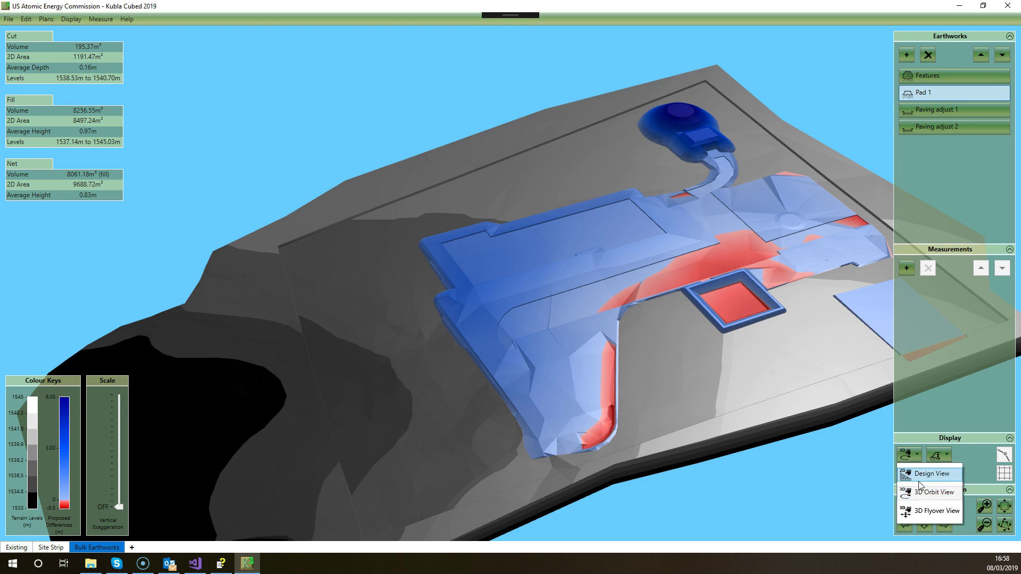
pyautogui.click(931, 475)
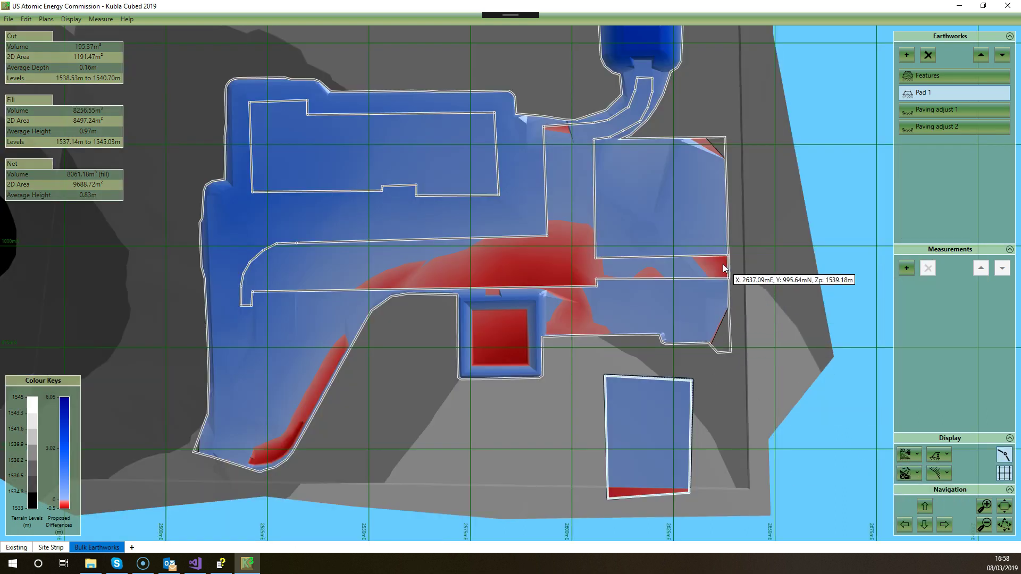
pyautogui.moveTo(722, 264); pyautogui.dragTo(699, 293, button='middle')
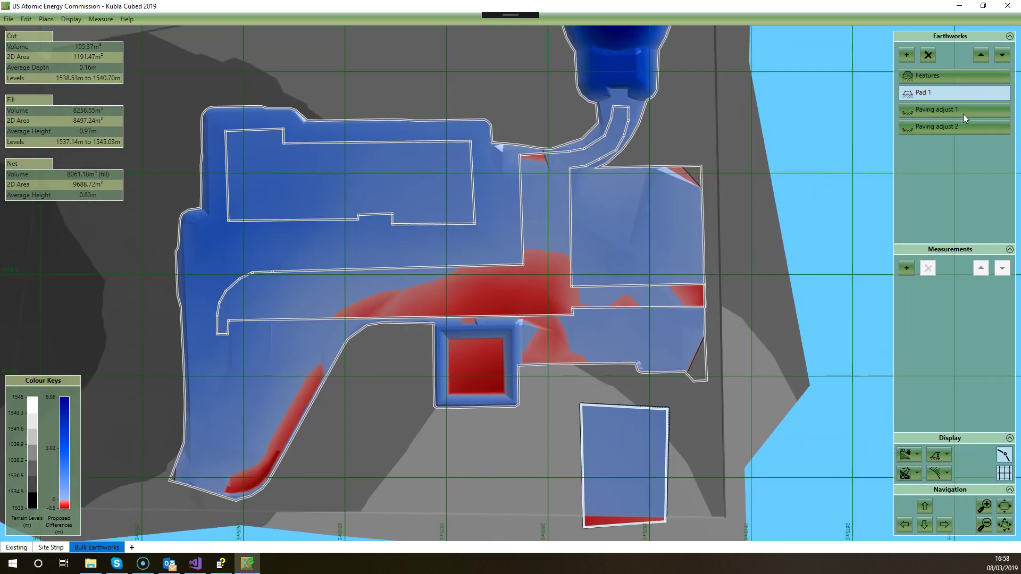
# - Collapse the Earthworks list and start a new Volume Region measurement
pyautogui.click(954, 35)
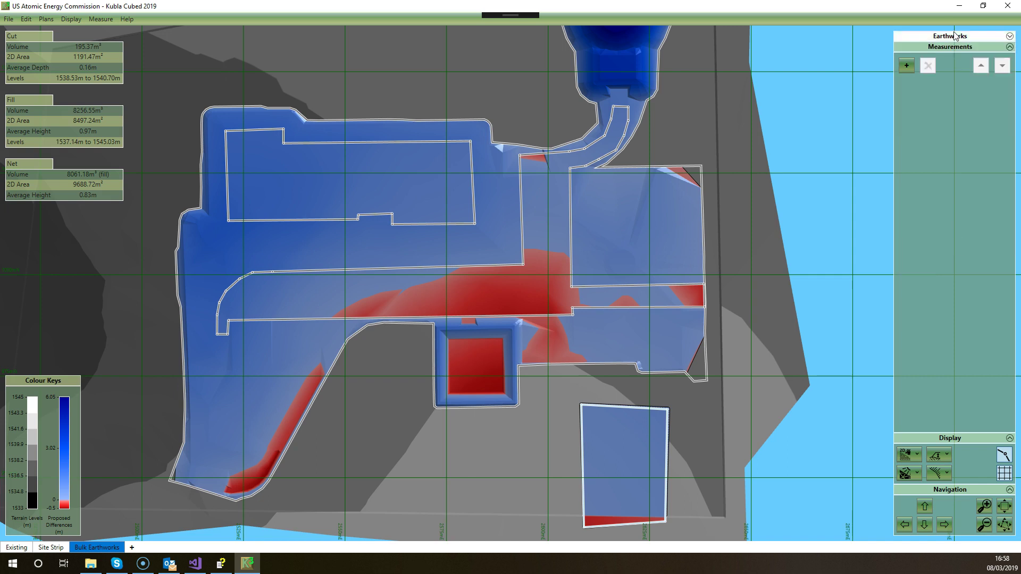
pyautogui.click(907, 66)
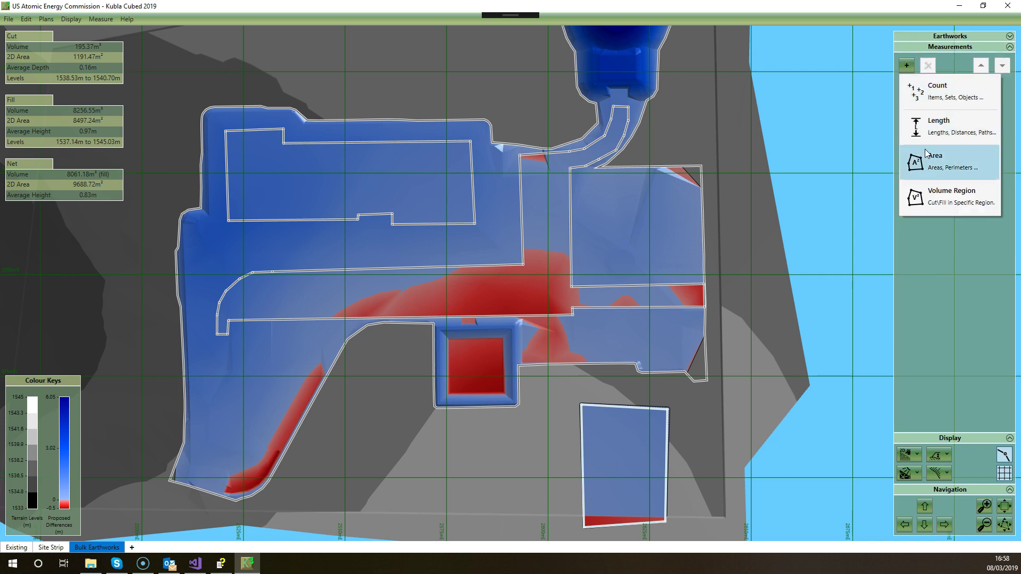
pyautogui.click(949, 196)
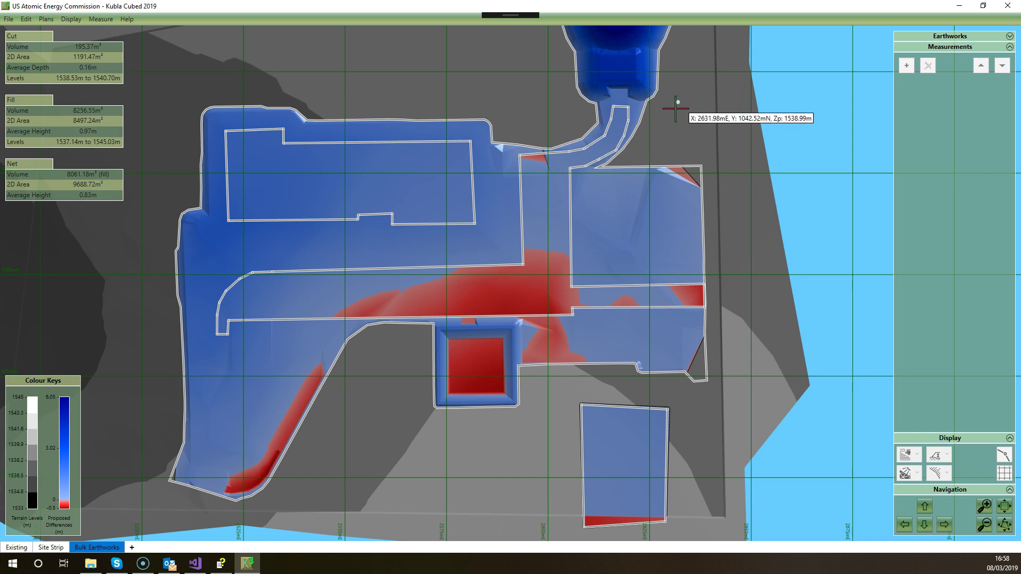
pyautogui.scroll(2, 648, 126)
pyautogui.scroll(2, 622, 240)
pyautogui.scroll(2, 612, 159)
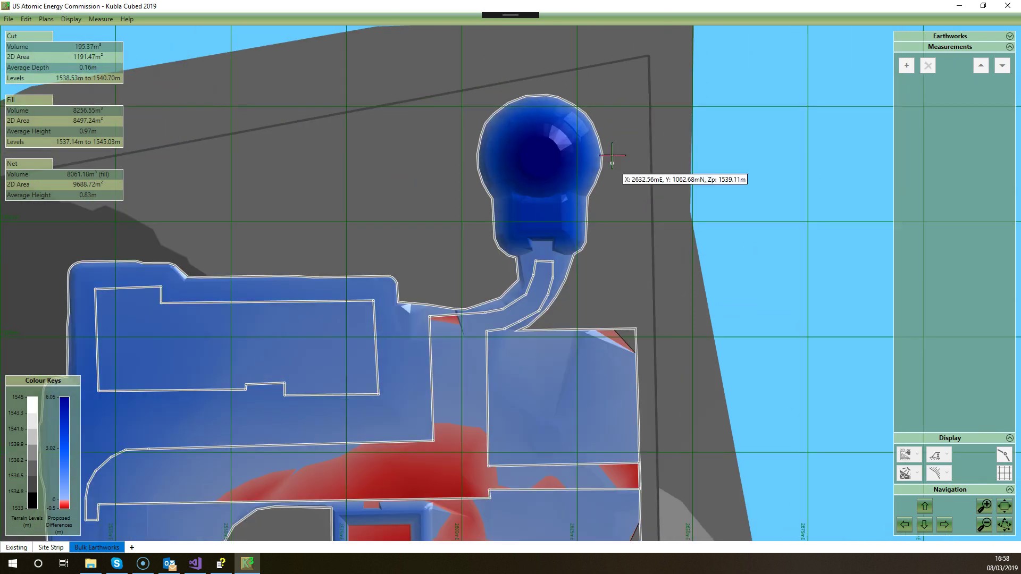
# - Outline a six-sided Region 1 around the circular reservoir
pyautogui.click(607, 98)
pyautogui.click(531, 80)
pyautogui.click(472, 103)
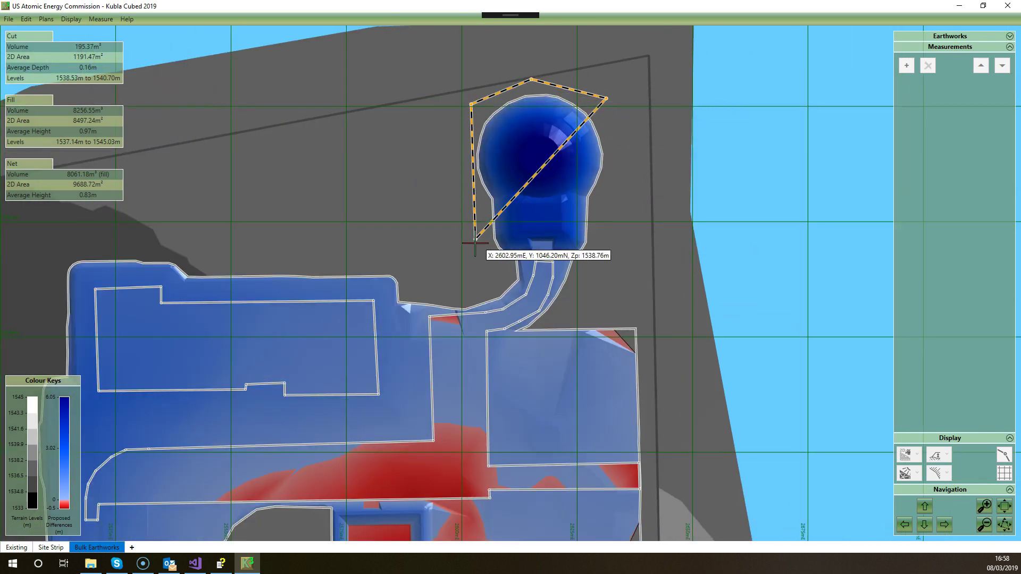
pyautogui.click(475, 244)
pyautogui.click(489, 283)
pyautogui.click(622, 291)
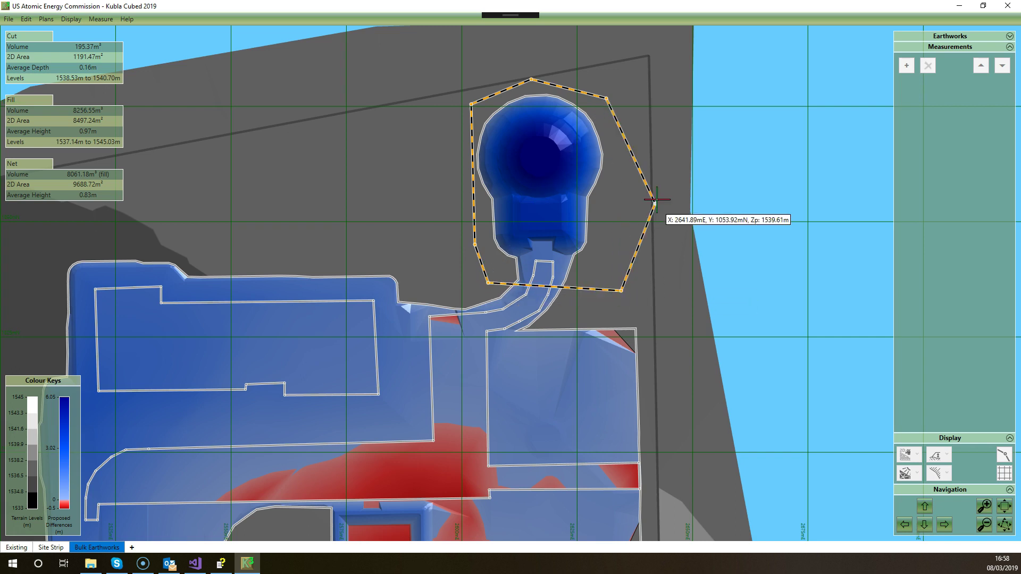
pyautogui.press('Return')
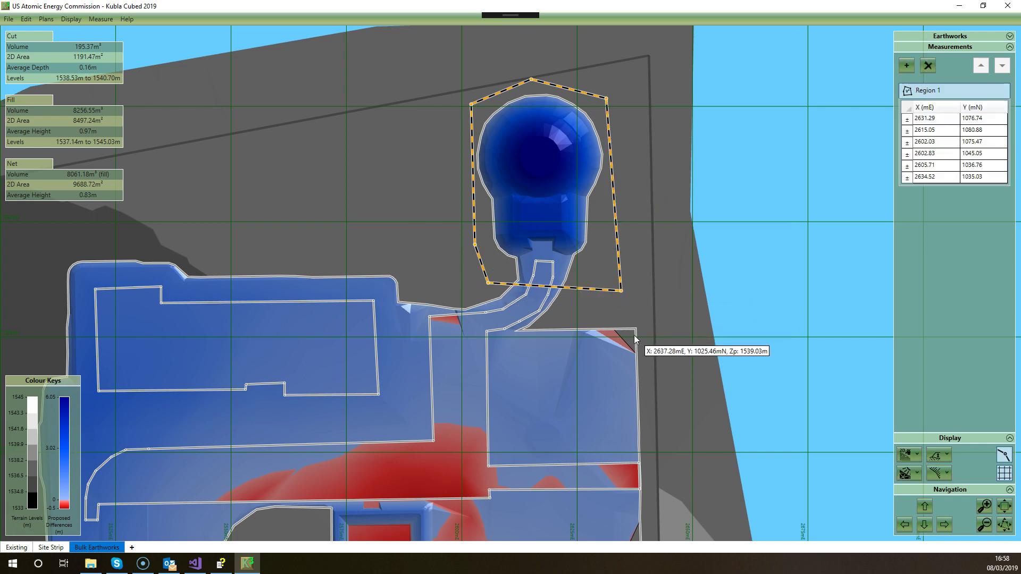
# - Outline a four-cornered Region 2 around the square red pit
pyautogui.moveTo(635, 183); pyautogui.dragTo(631, 179, button='middle')
pyautogui.moveTo(631, 304); pyautogui.dragTo(611, 57, button='middle')
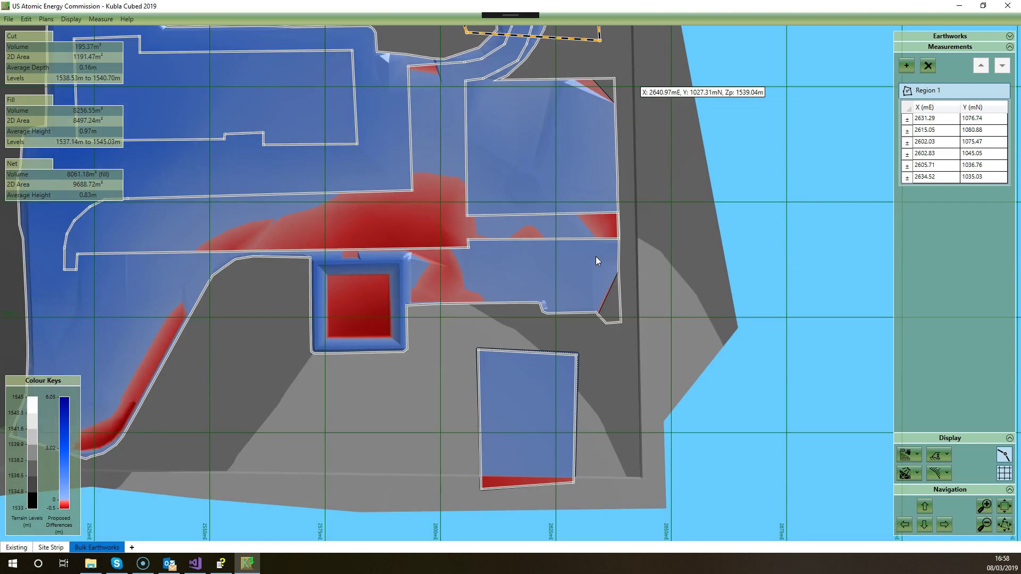
pyautogui.click(906, 65)
pyautogui.click(914, 198)
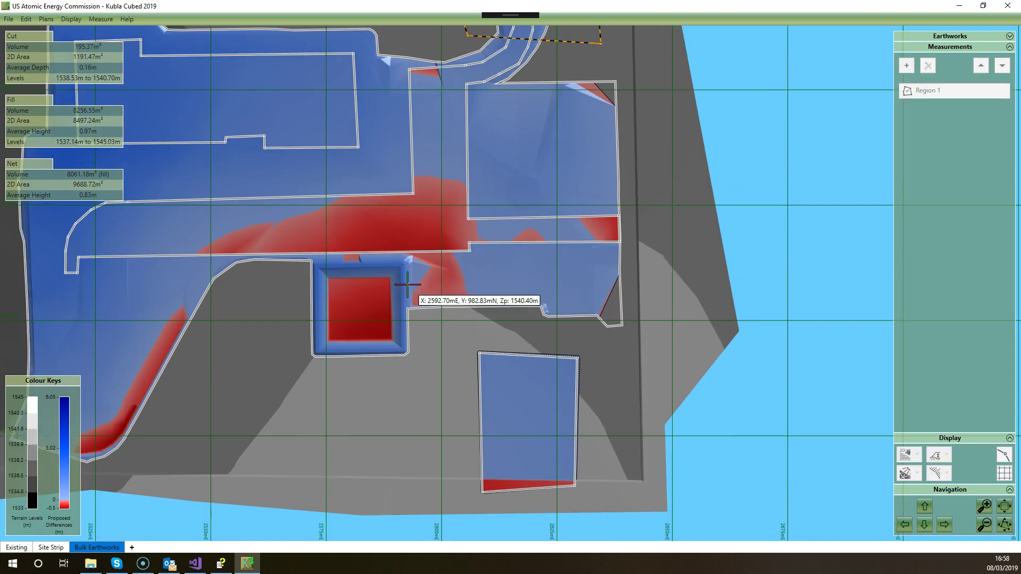
pyautogui.click(413, 256)
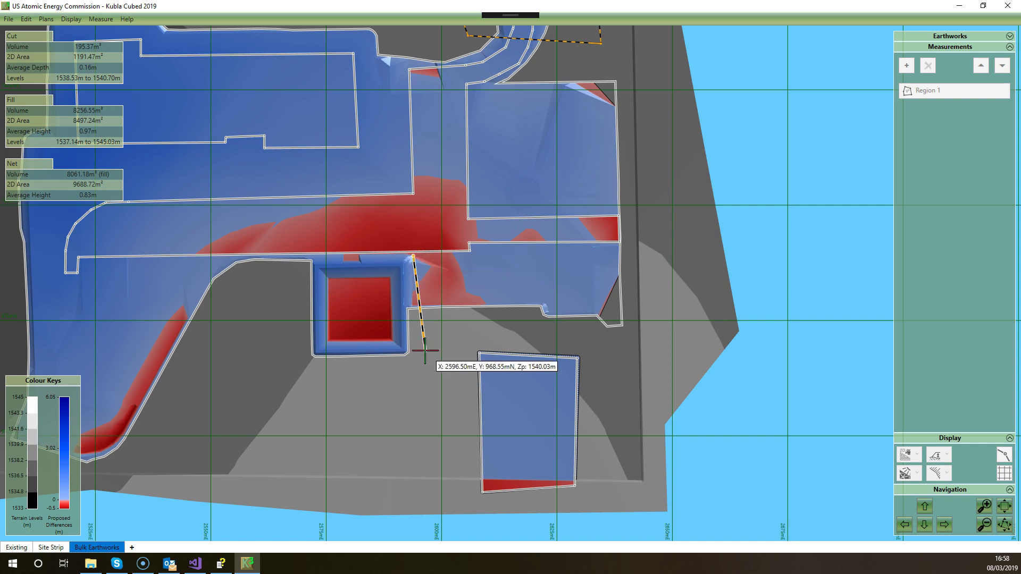
pyautogui.click(408, 356)
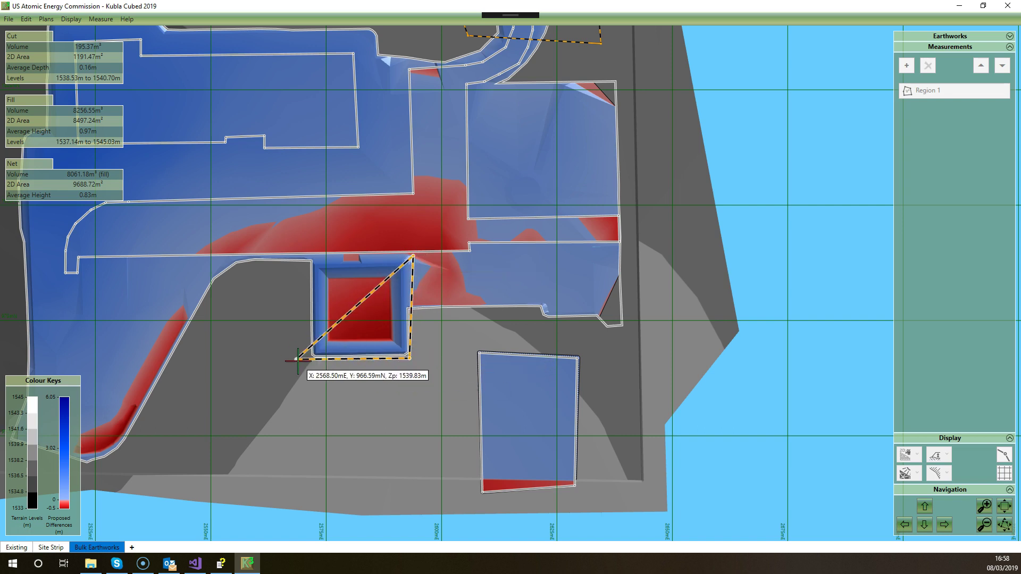
pyautogui.click(304, 360)
pyautogui.click(306, 258)
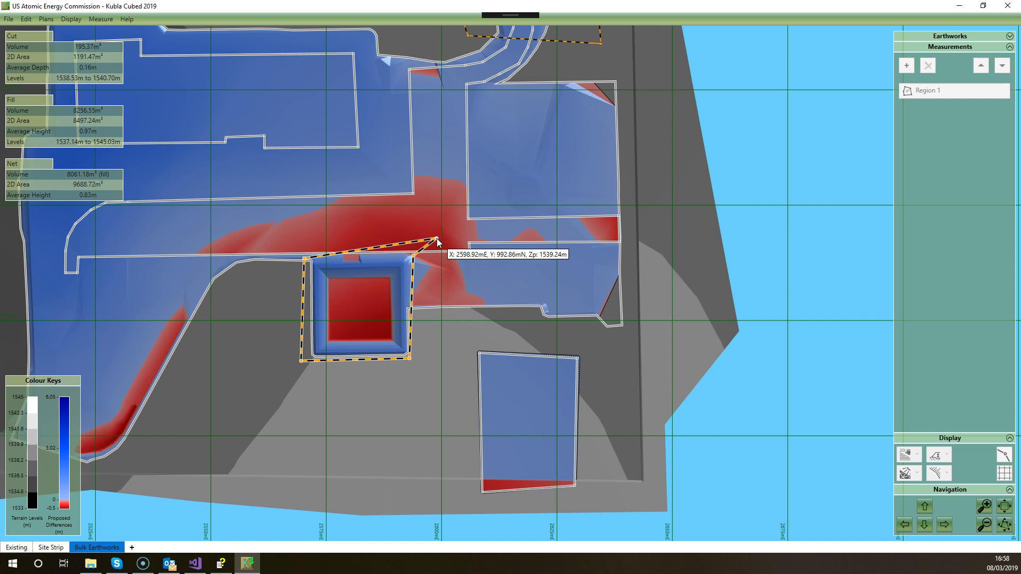
pyautogui.rightClick(543, 225)
pyautogui.scroll(3, 534, 238)
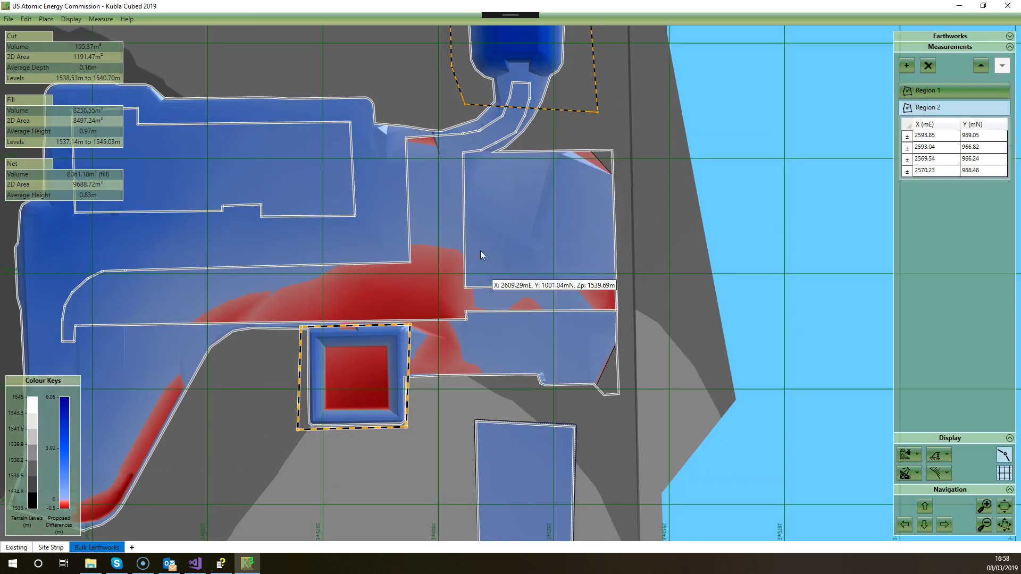
pyautogui.click(9, 19)
pyautogui.moveTo(48, 105)
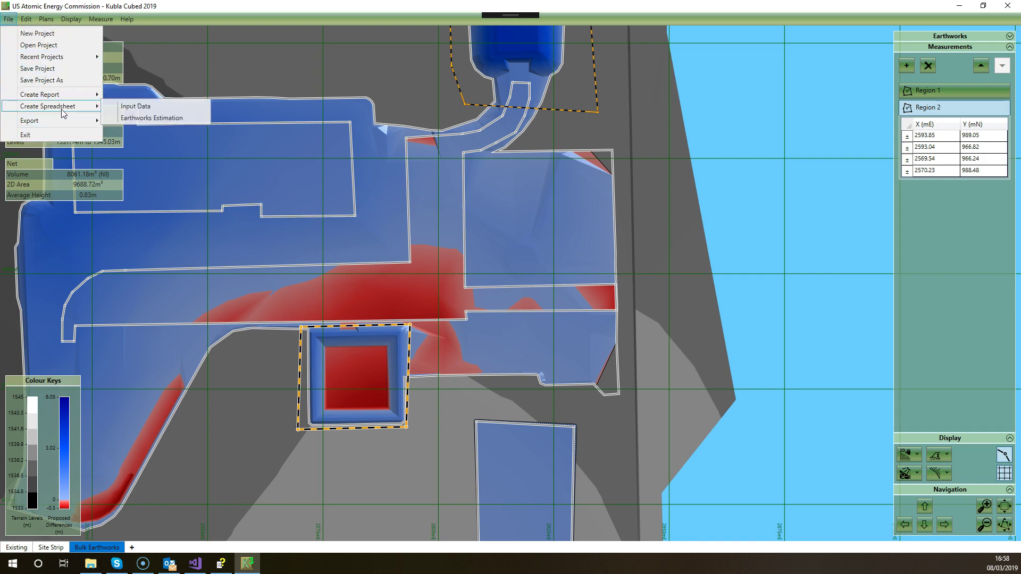
pyautogui.click(158, 118)
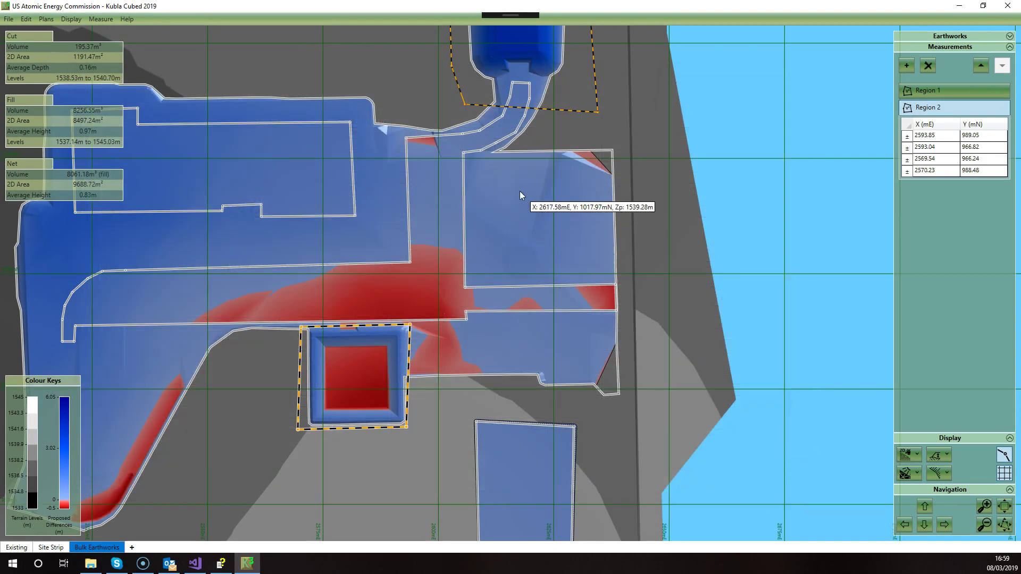
# - Outline a four-cornered Region 3 over the outlet channel below the reservoir
pyautogui.moveTo(520, 190); pyautogui.dragTo(539, 275, button='middle')
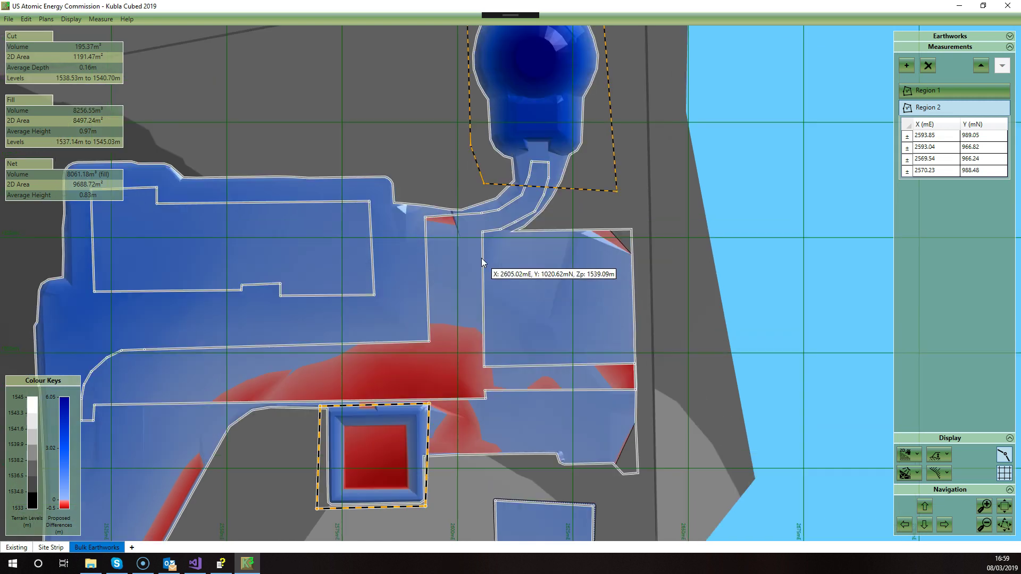
pyautogui.moveTo(507, 230); pyautogui.dragTo(616, 243, button='middle')
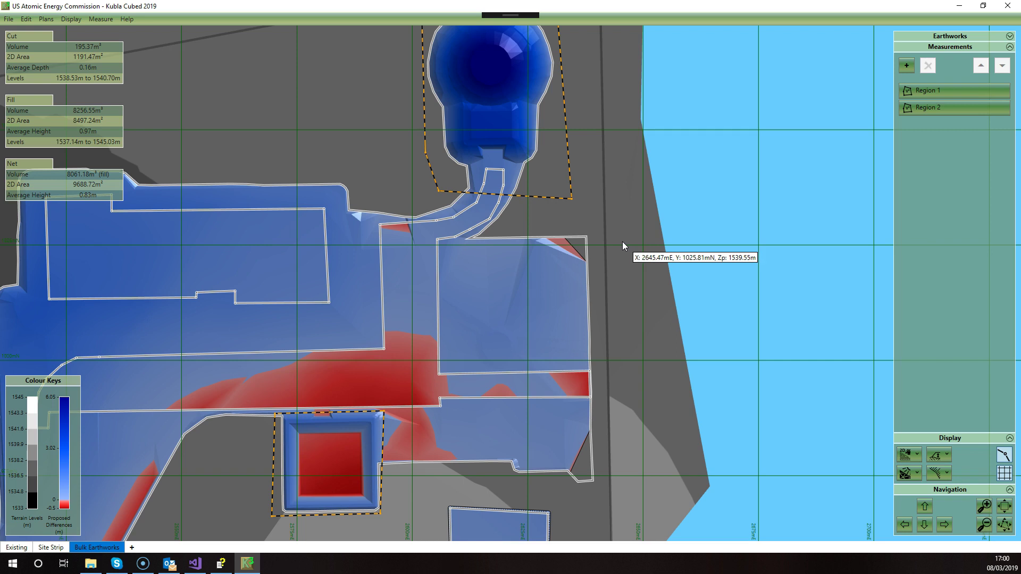
pyautogui.click(907, 65)
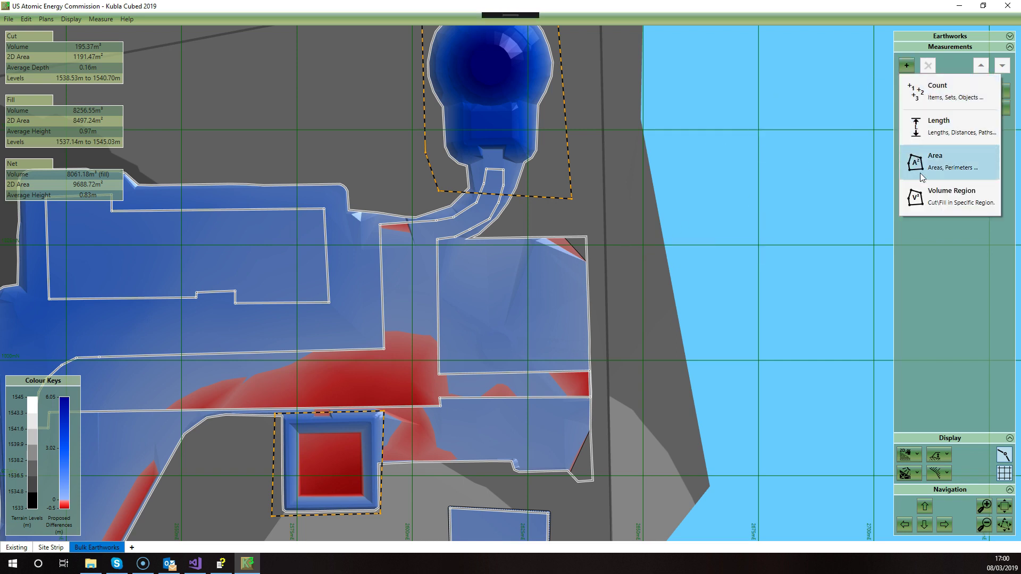
pyautogui.click(957, 200)
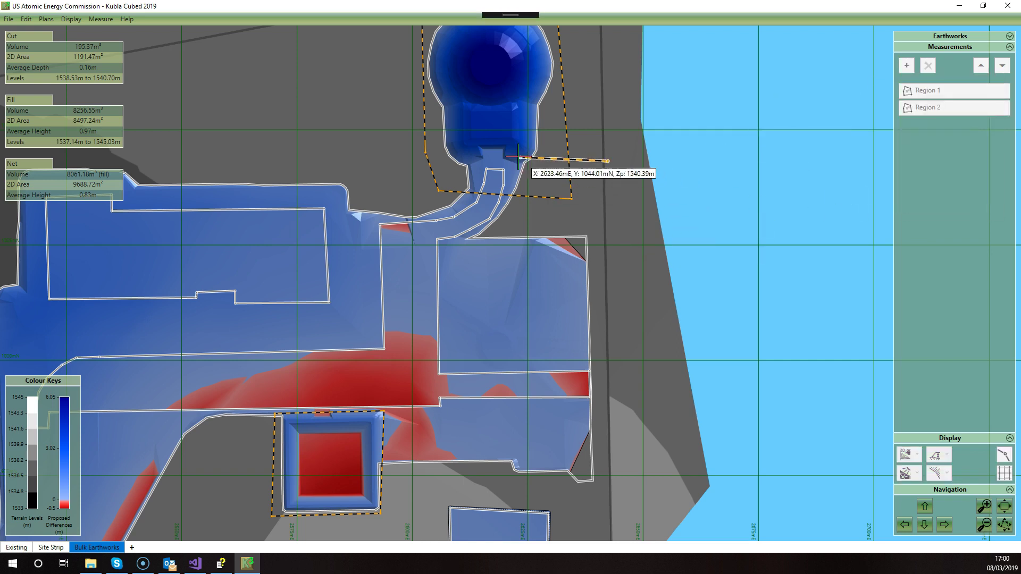
pyautogui.click(607, 162)
pyautogui.click(501, 143)
pyautogui.click(486, 229)
pyautogui.click(604, 268)
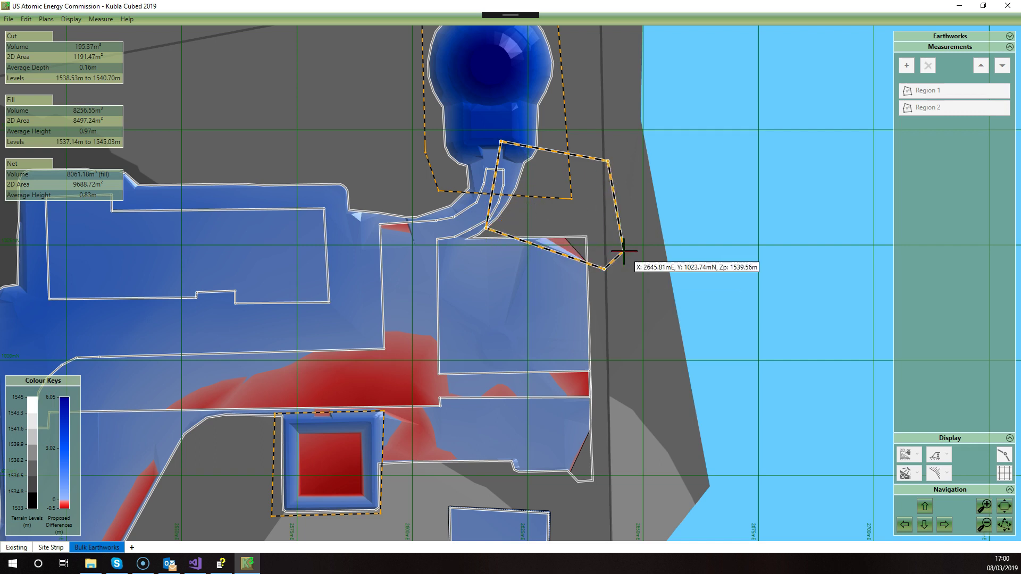
pyautogui.rightClick(624, 255)
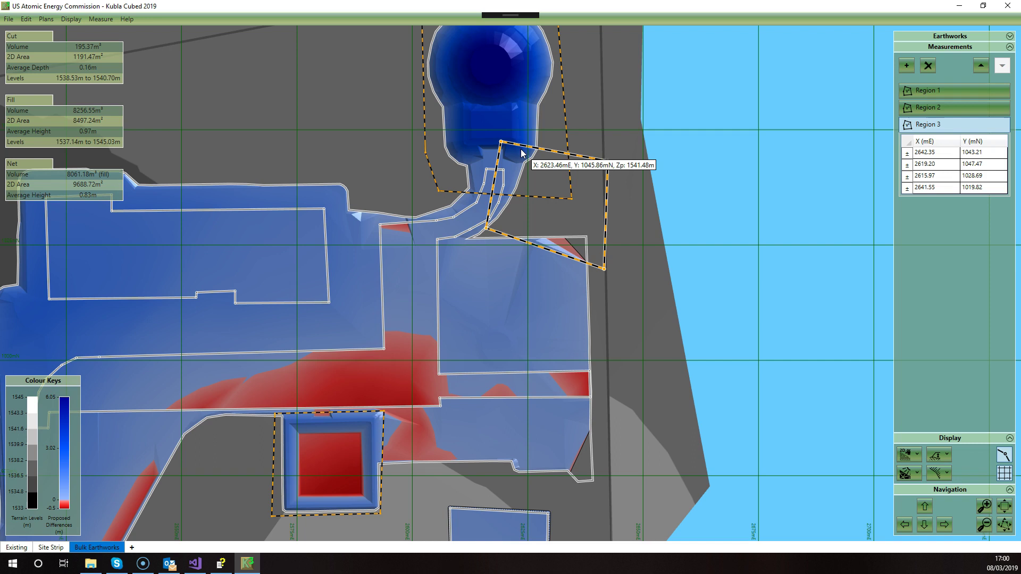
# - Attempt an Earthworks Estimation export, dismiss the Region 1/3 intersection error, and move a Region 3 corner
pyautogui.click(13, 22)
pyautogui.moveTo(49, 107)
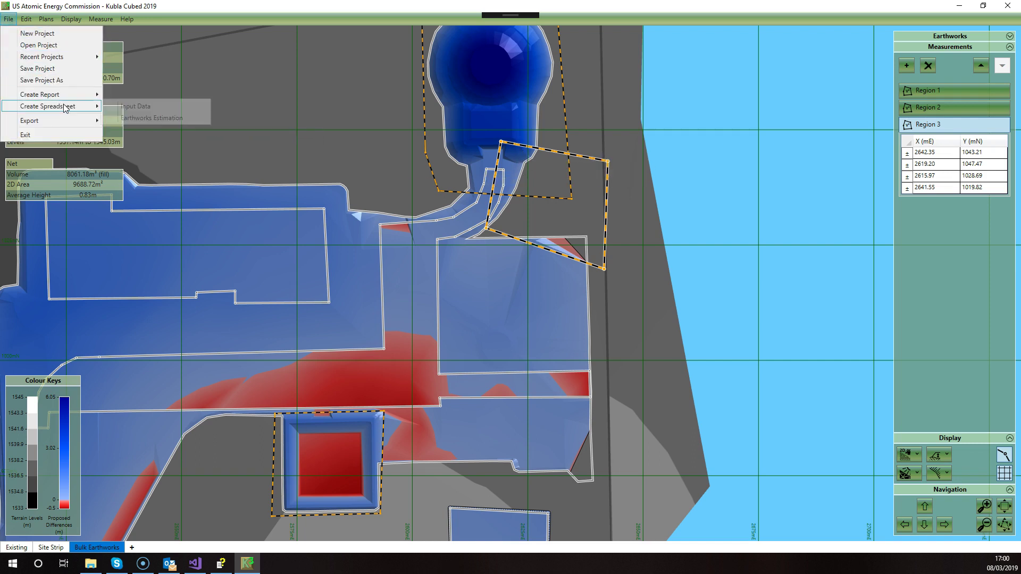
pyautogui.click(151, 118)
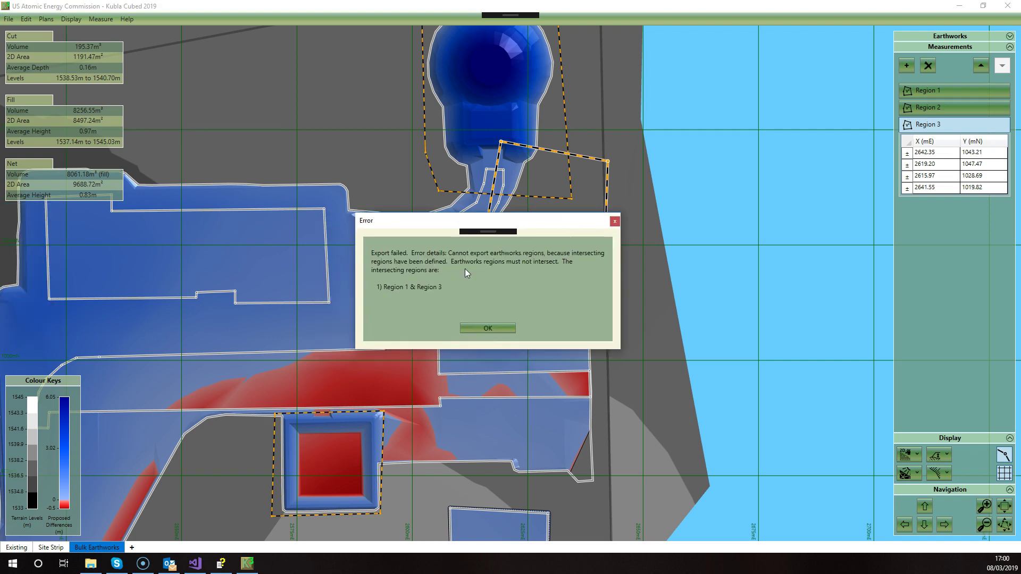
pyautogui.click(487, 328)
pyautogui.moveTo(501, 142)
pyautogui.mouseDown()
pyautogui.moveTo(591, 232)
pyautogui.moveTo(574, 218)
pyautogui.mouseUp()
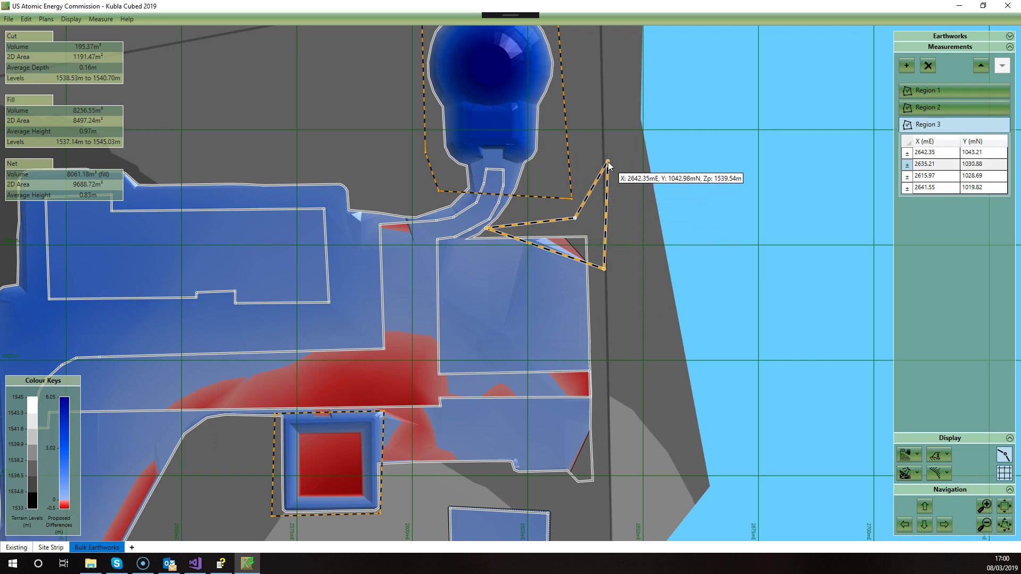
# - Enable Snap Points To Boundary Points and snap Region 3's corners onto the neighbouring region's corners
pyautogui.moveTo(607, 163); pyautogui.dragTo(630, 261)
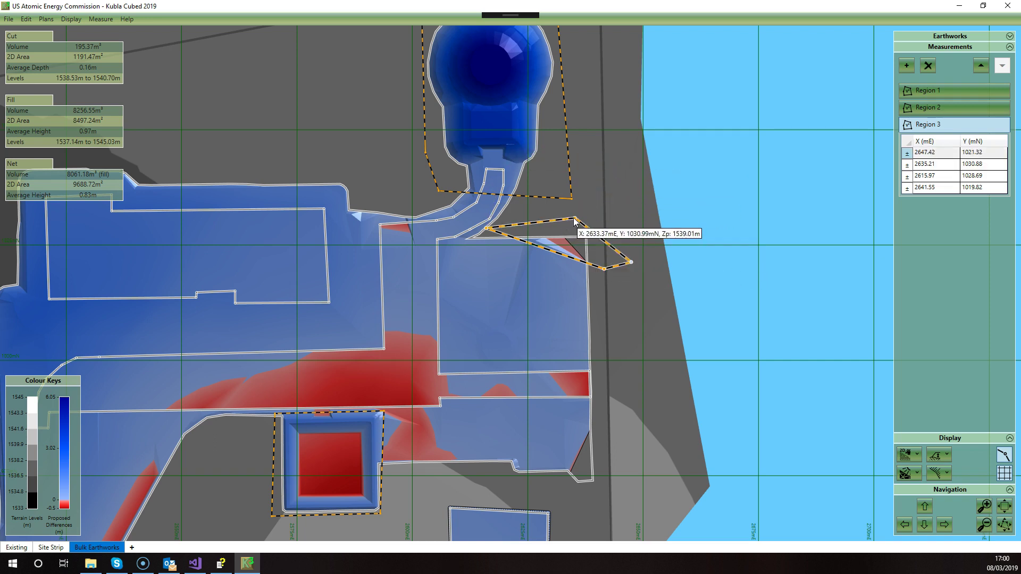
pyautogui.click(27, 19)
pyautogui.moveTo(55, 71)
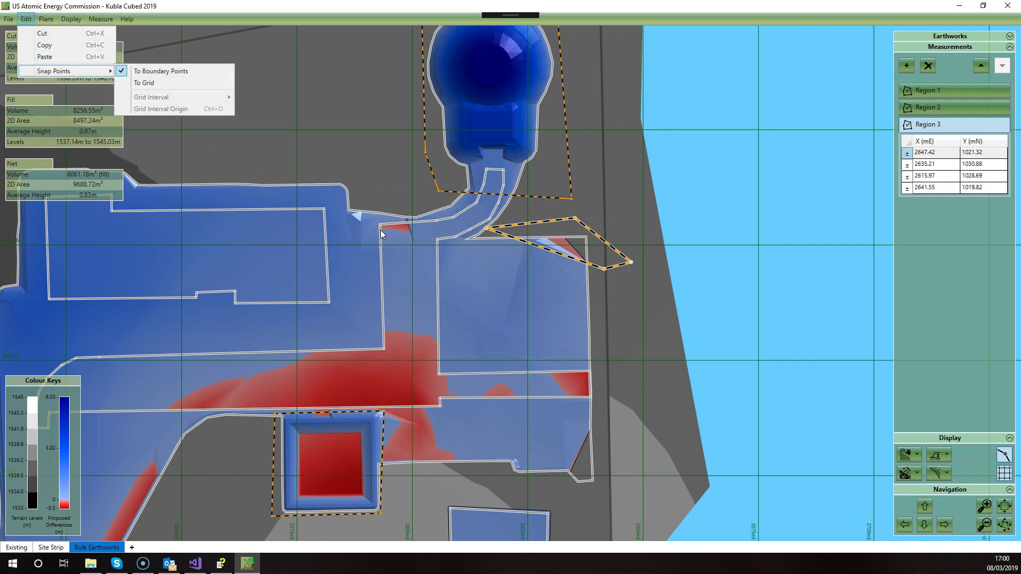
pyautogui.click(188, 83)
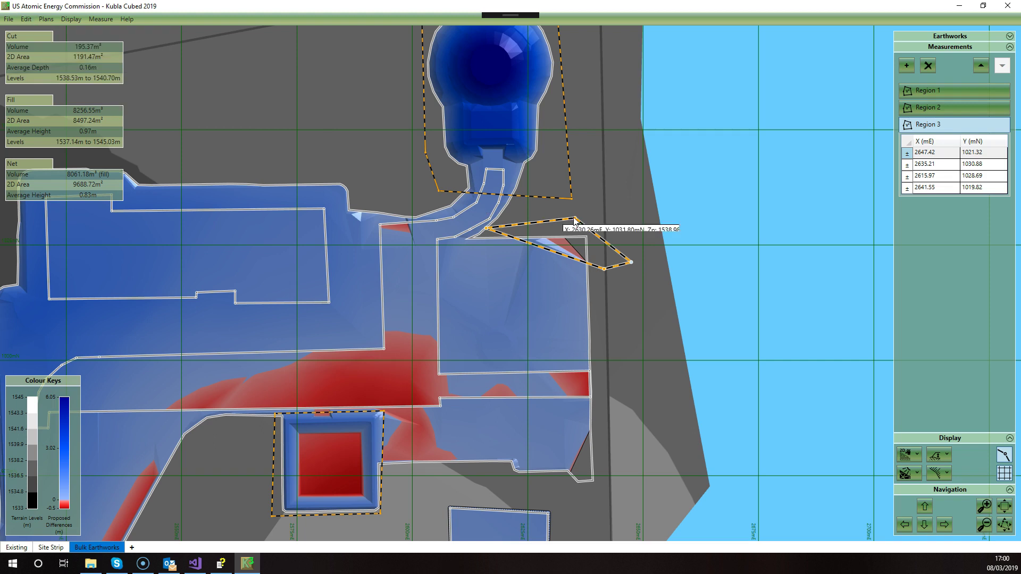
pyautogui.moveTo(577, 219); pyautogui.dragTo(572, 203)
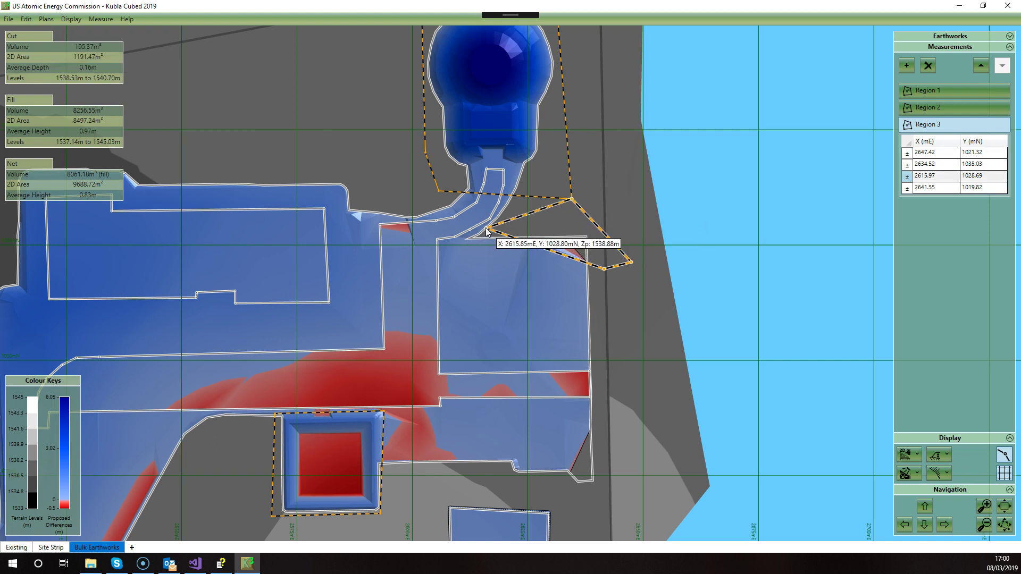
pyautogui.moveTo(487, 229); pyautogui.dragTo(440, 191)
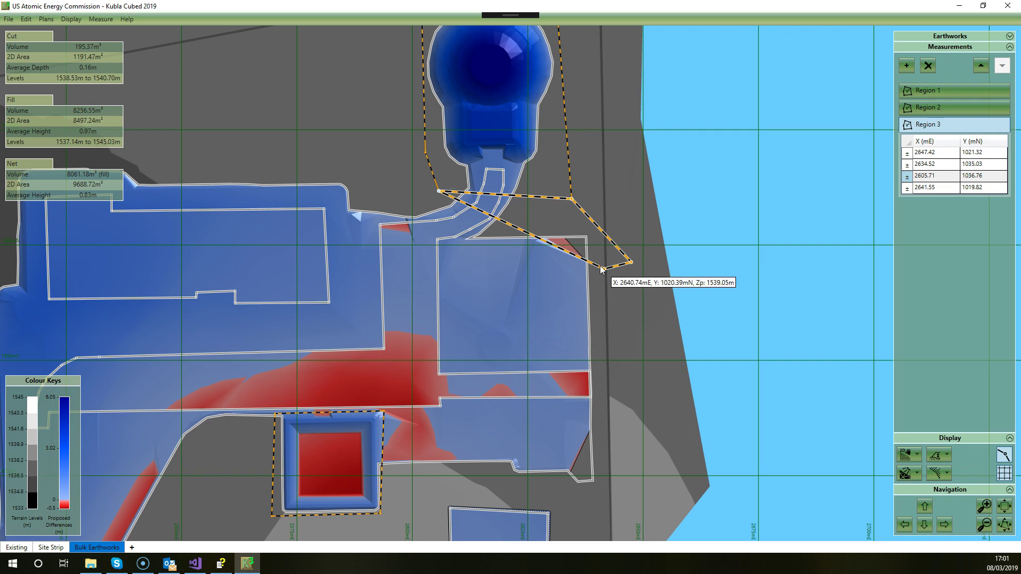
pyautogui.moveTo(601, 269); pyautogui.dragTo(592, 355, button='middle')
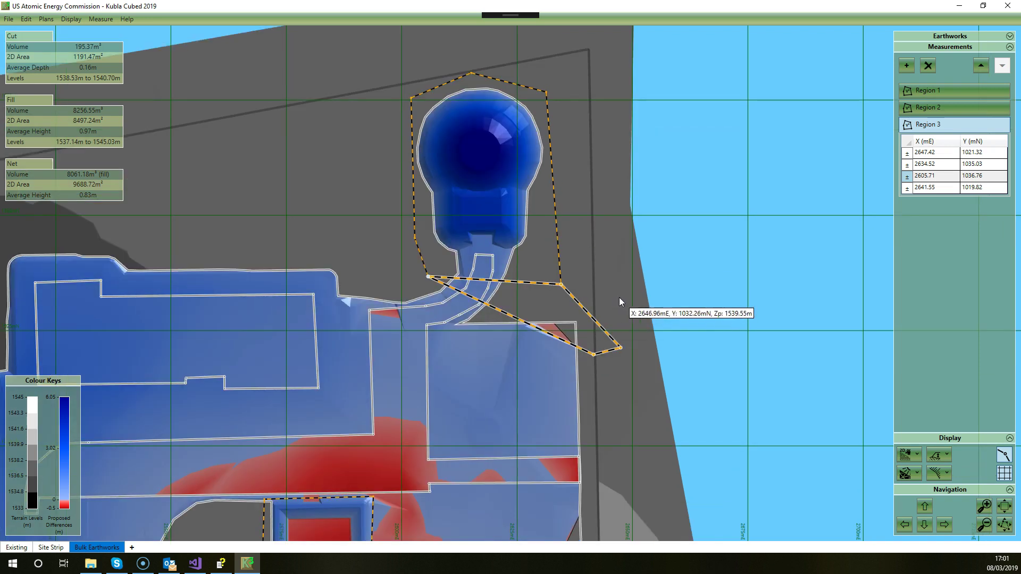
# - Draw a five-cornered Region 4 around the reservoir's deep centre inside the blue blob
pyautogui.click(909, 66)
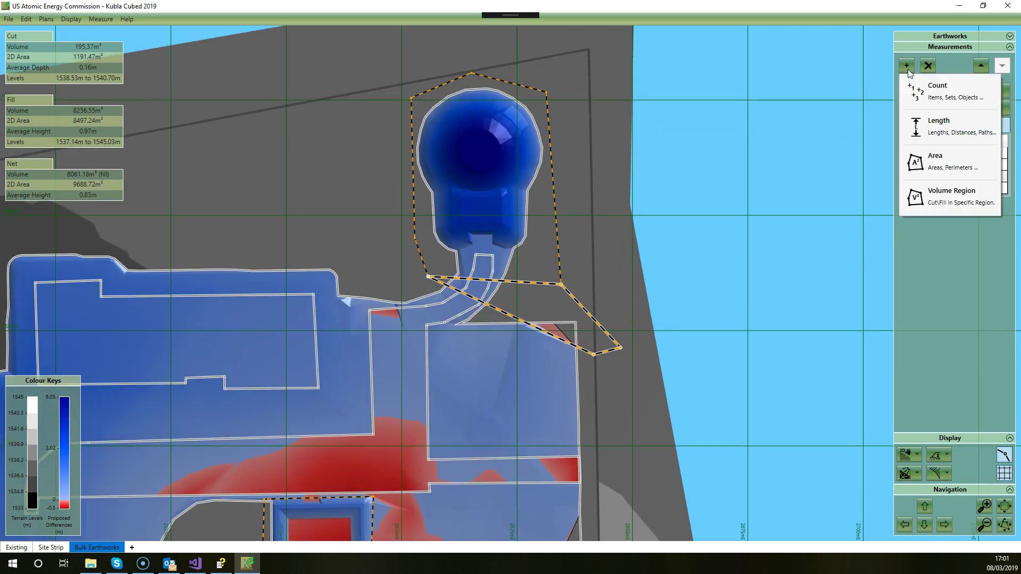
pyautogui.click(956, 194)
pyautogui.click(466, 129)
pyautogui.click(450, 196)
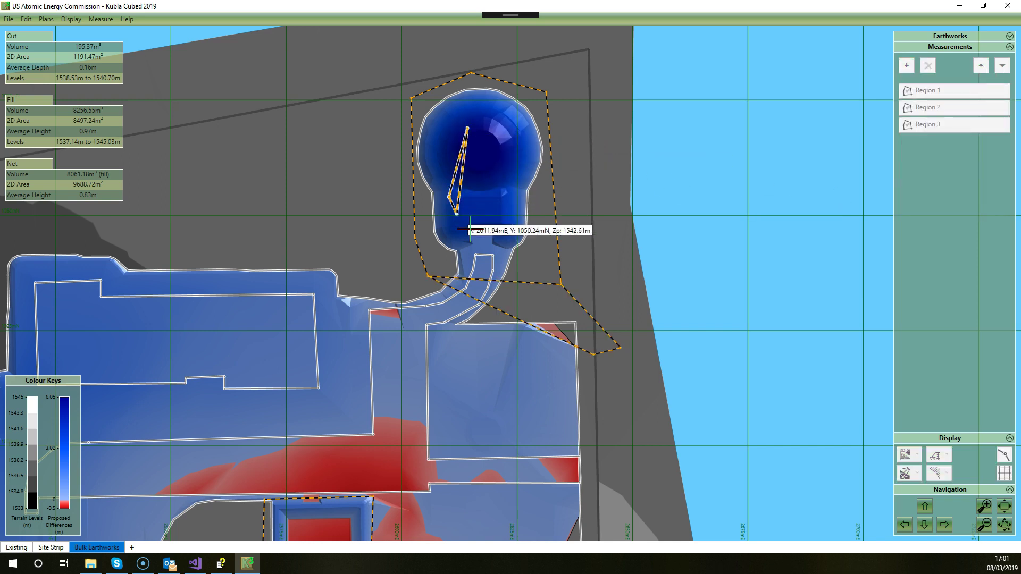
pyautogui.click(476, 234)
pyautogui.click(519, 242)
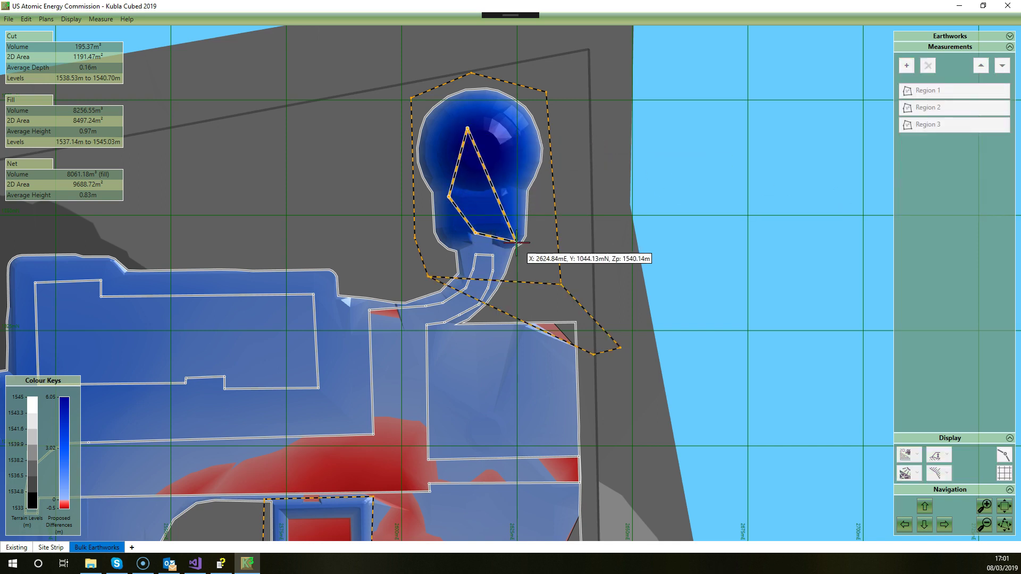
pyautogui.click(510, 134)
pyautogui.doubleClick(510, 134)
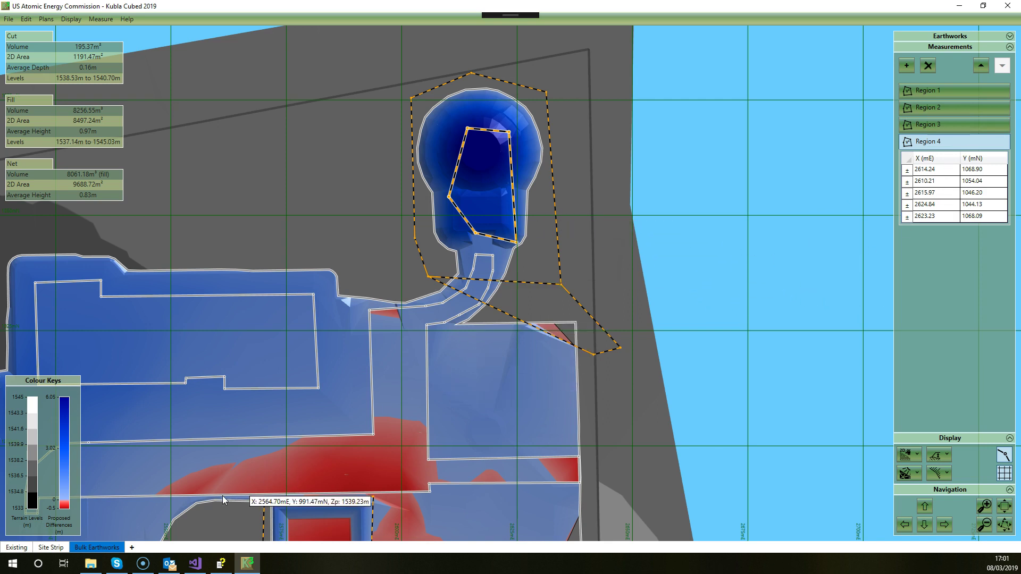
# - Switch between the Site Strip and Bulk Earthworks phase tabs
pyautogui.click(51, 547)
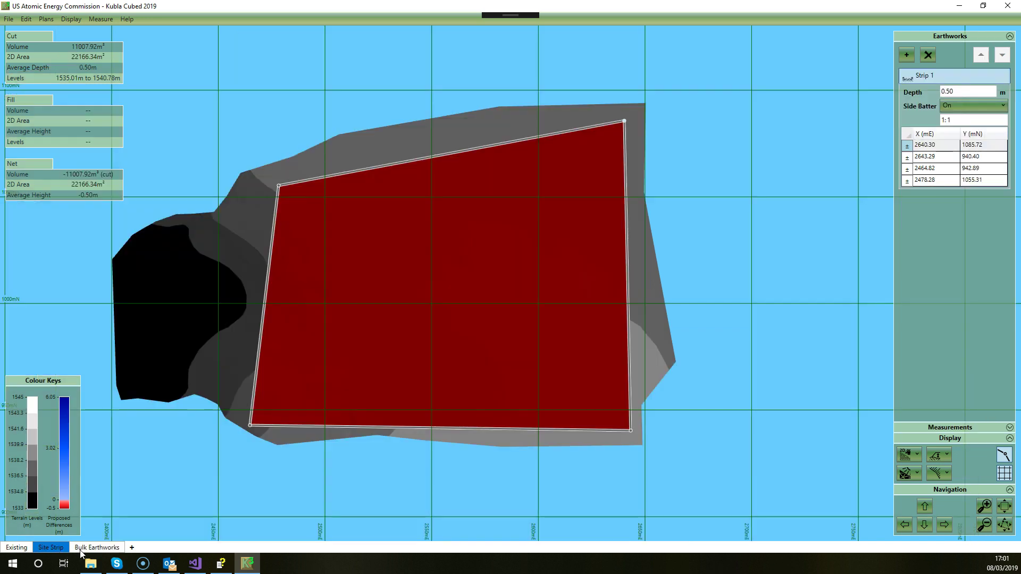
pyautogui.click(82, 549)
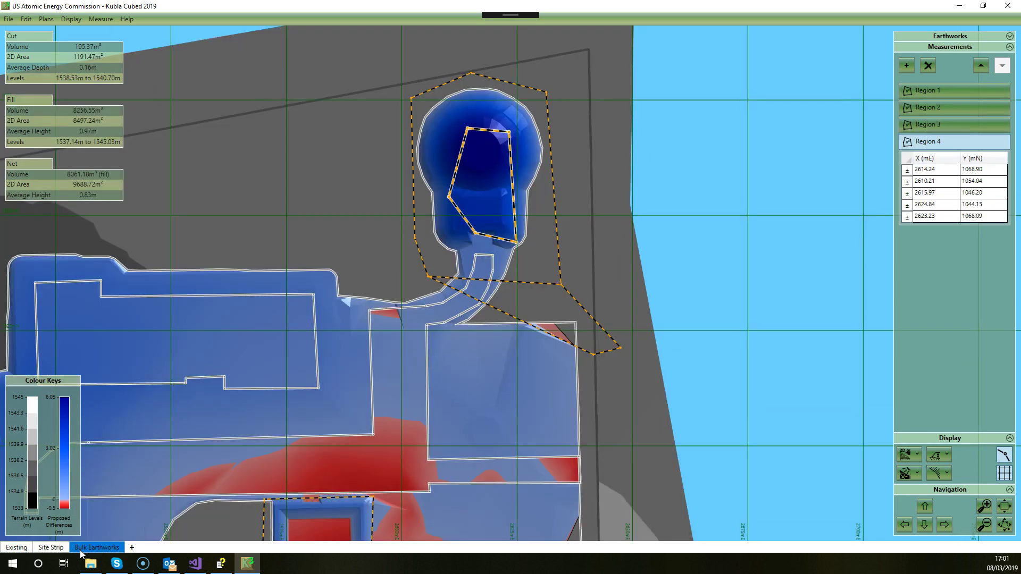
pyautogui.click(51, 547)
# - Collapse Region 4's table, select all four volume regions, and copy them
pyautogui.click(935, 91)
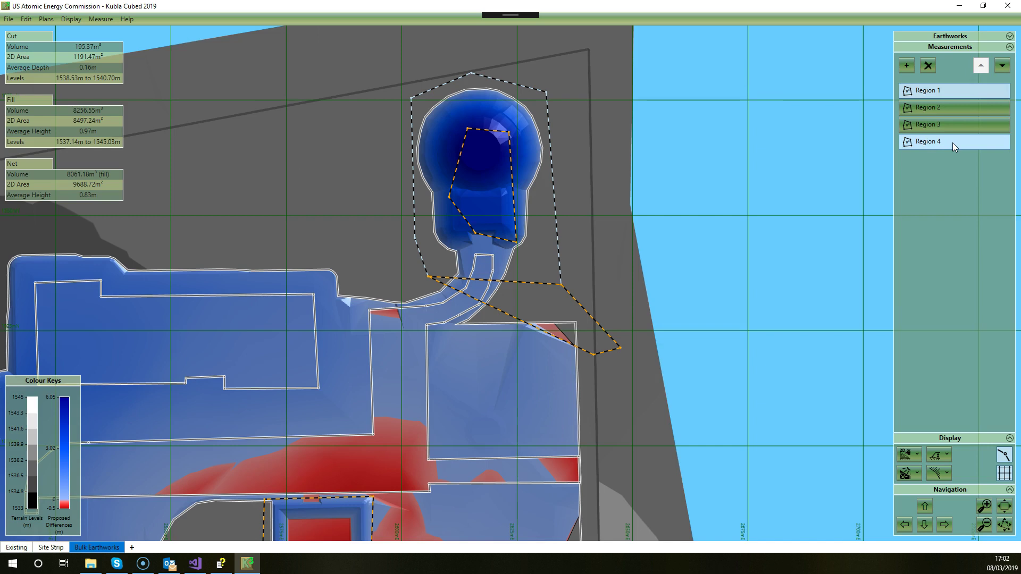
pyautogui.press('Escape')
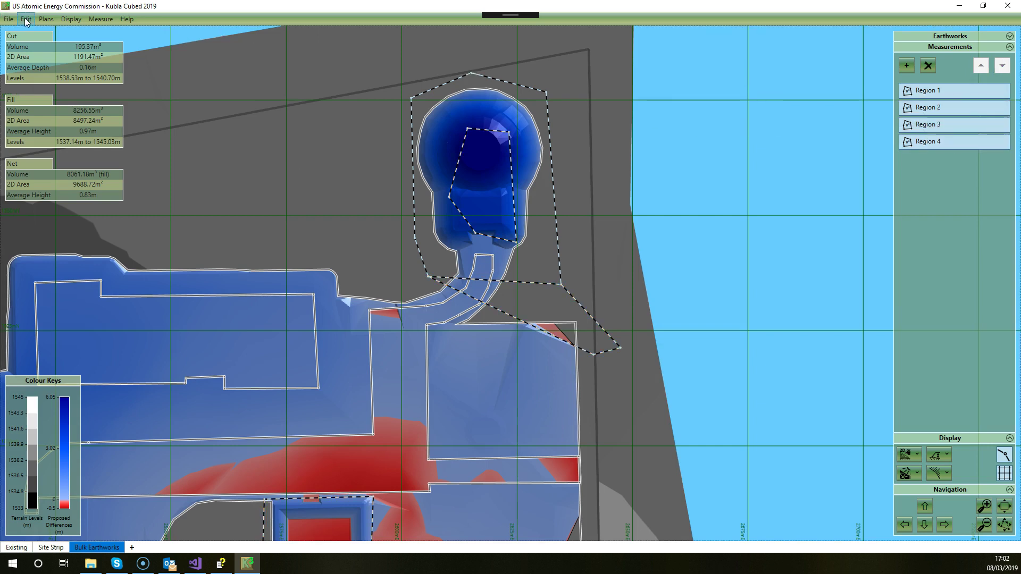
pyautogui.click(26, 19)
pyautogui.click(44, 52)
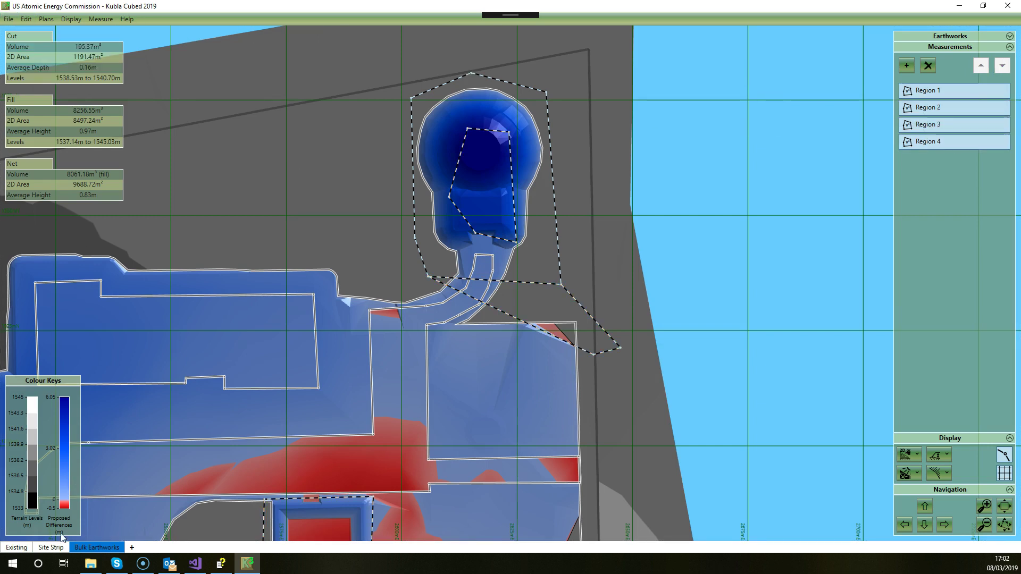
# - Paste the four regions into the Site Strip phase and stretch one pasted corner
pyautogui.click(56, 547)
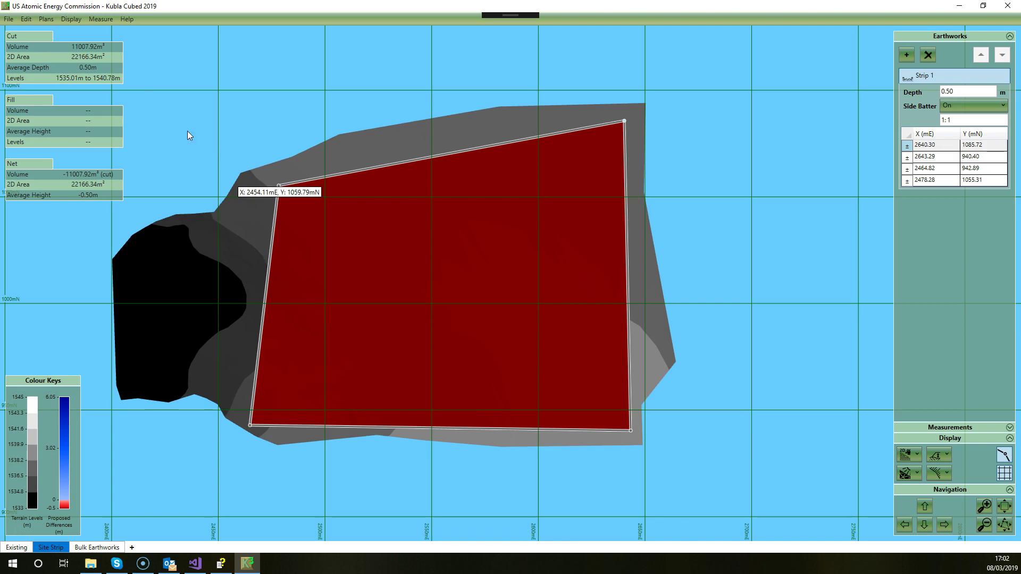
pyautogui.click(26, 18)
pyautogui.click(56, 58)
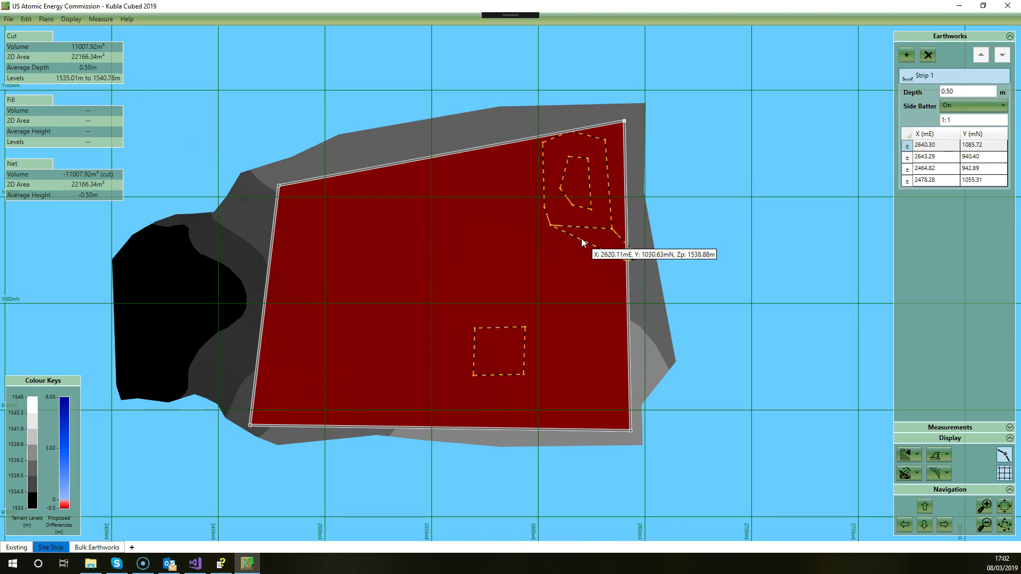
pyautogui.moveTo(581, 238); pyautogui.dragTo(586, 271)
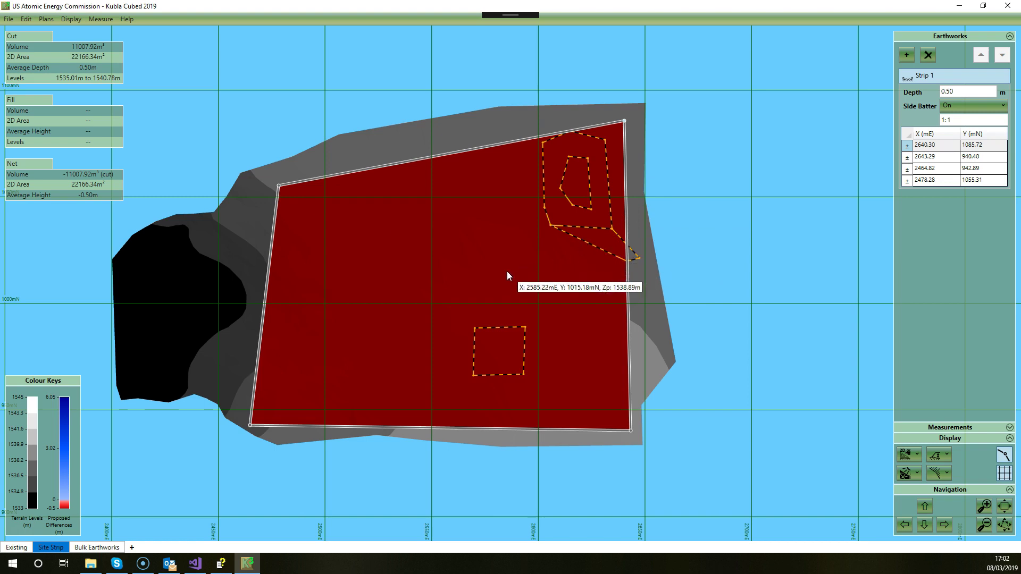